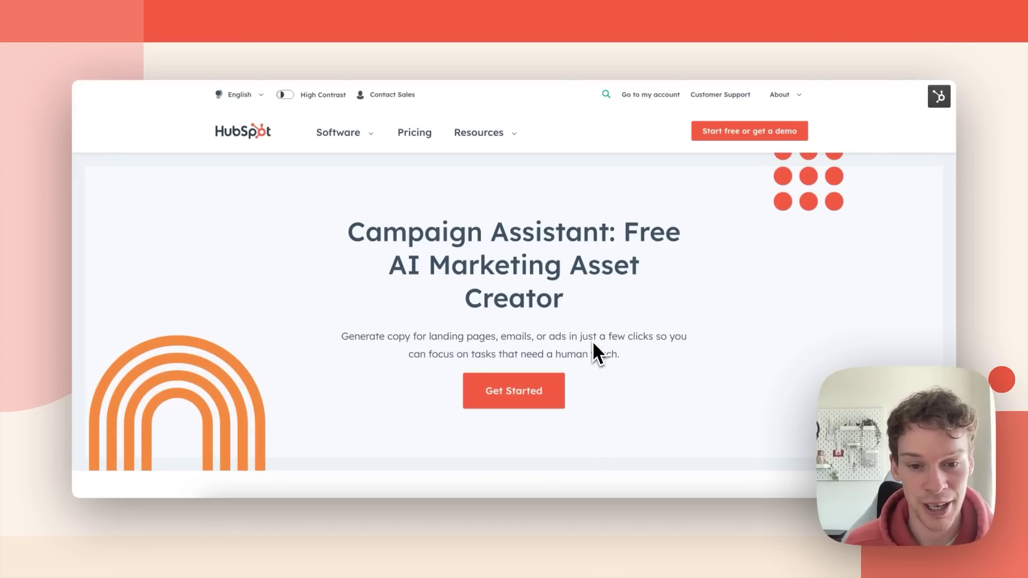
Step: Start a free AI marketing asset and pick Marketing email as the first asset type
click(528, 388)
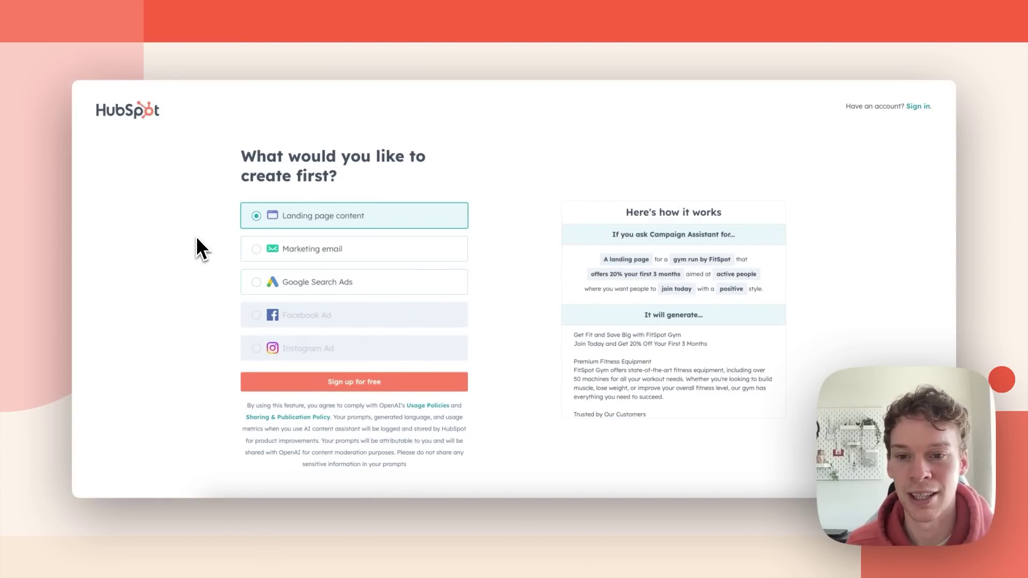
click(298, 250)
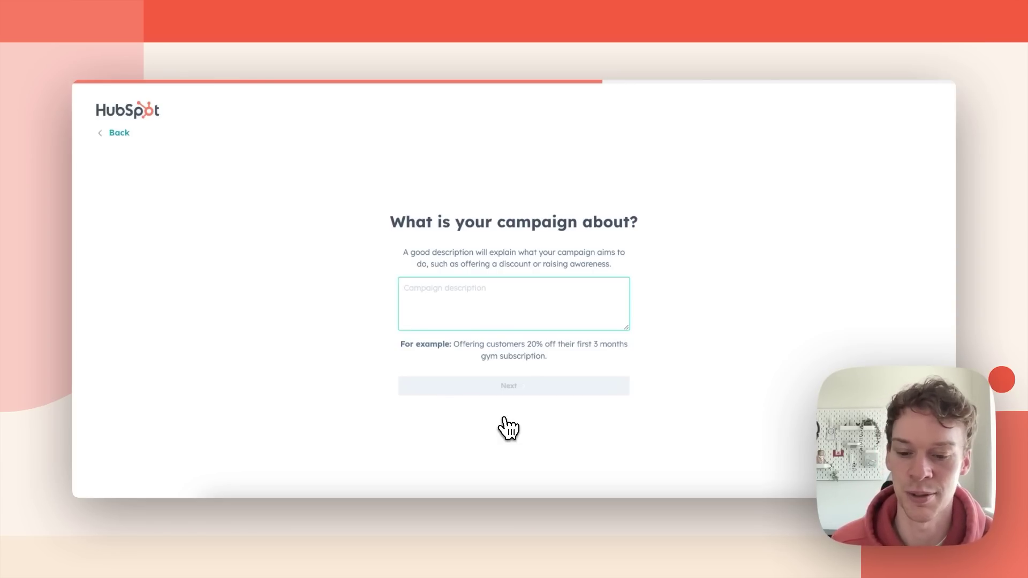
Step: Paste in the campaign description and fill in the three key messages
text(Free customer website consultation)
click(509, 386)
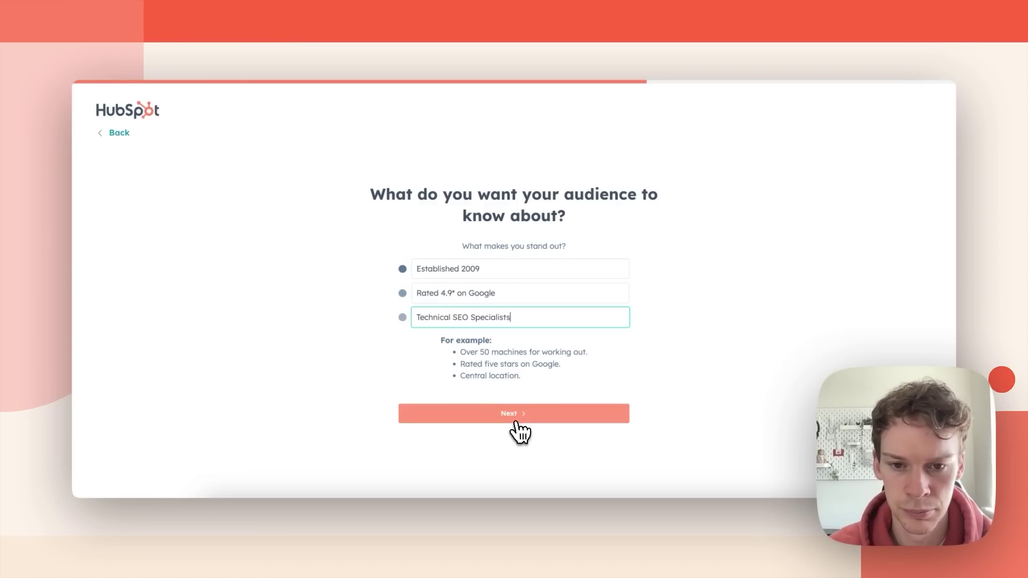
click(514, 415)
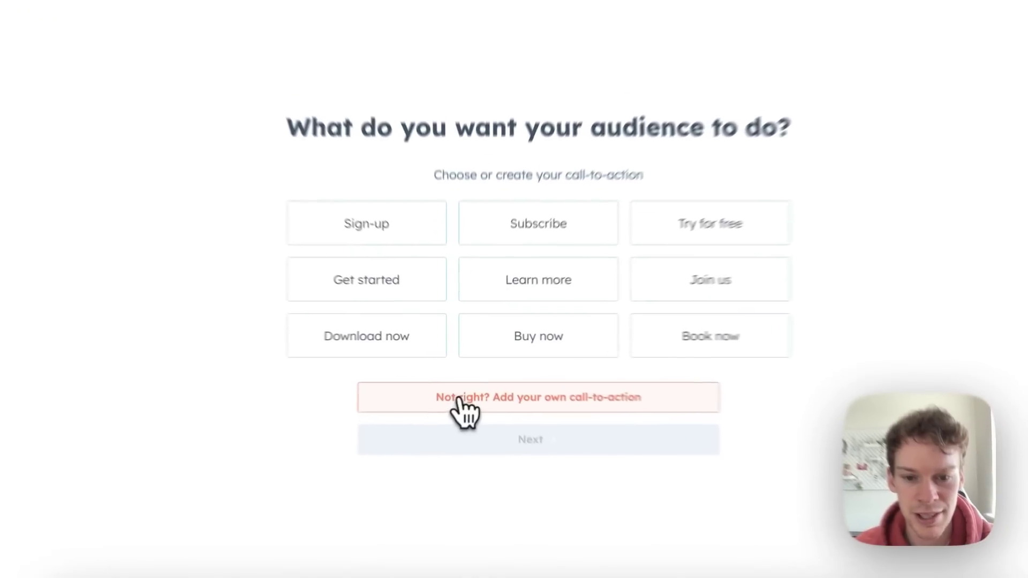
Step: Add a custom 'Call now' call-to-action and choose the Friendly writing style
click(459, 378)
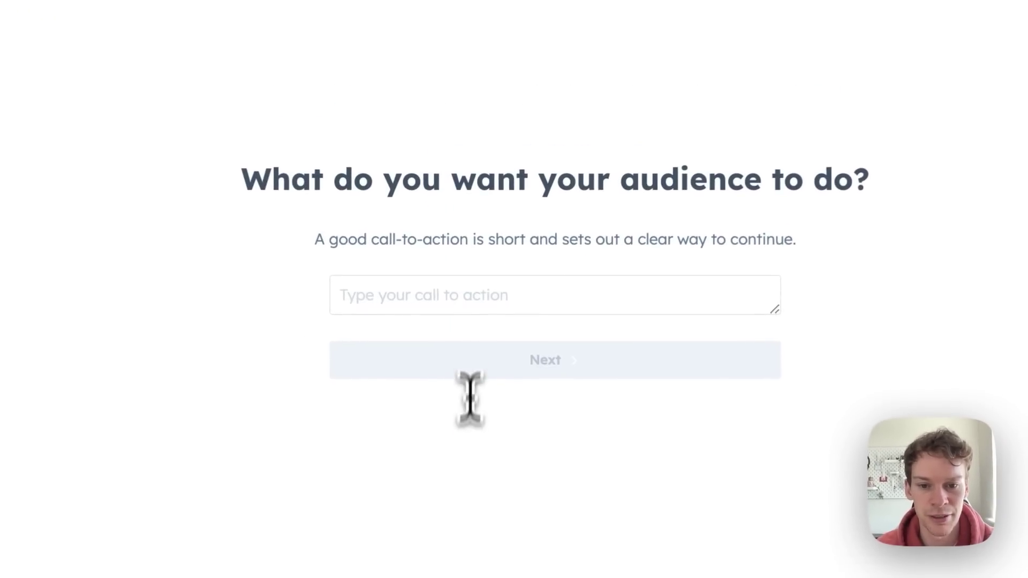
click(475, 263)
text(call now)
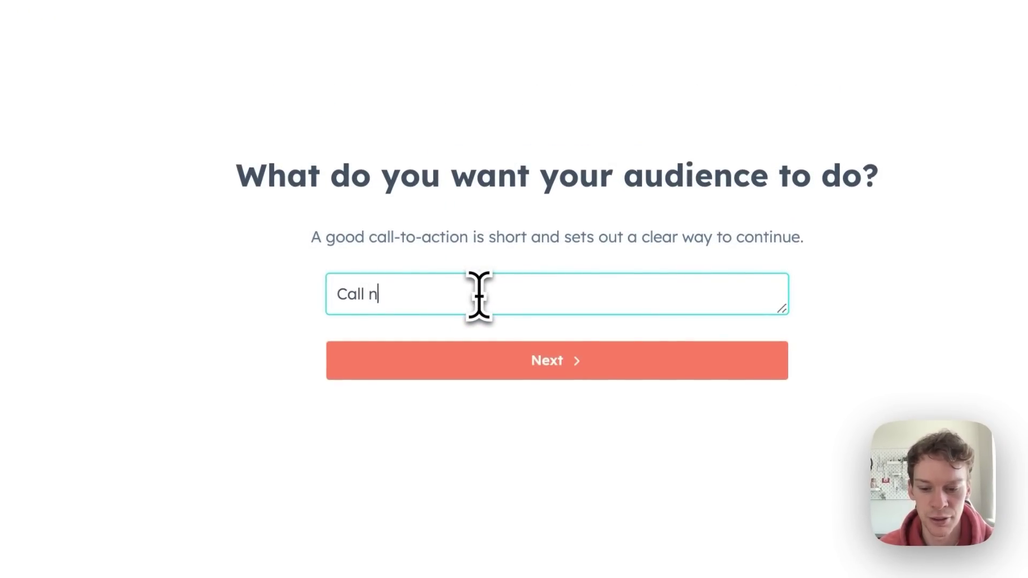
click(506, 354)
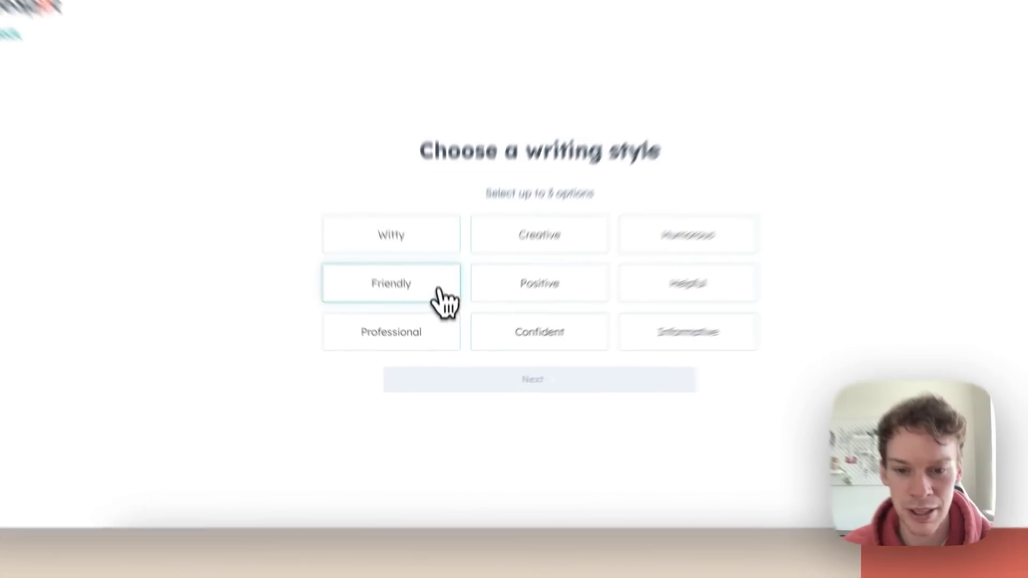
click(436, 322)
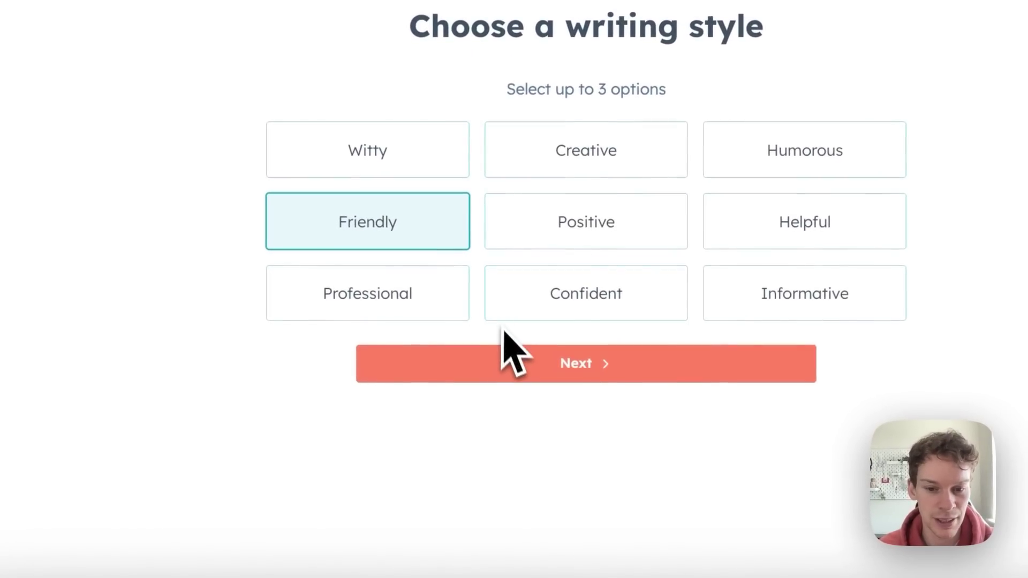
Step: Generate the Friendly email for SparkWorks Media's free summer website consultation
click(599, 370)
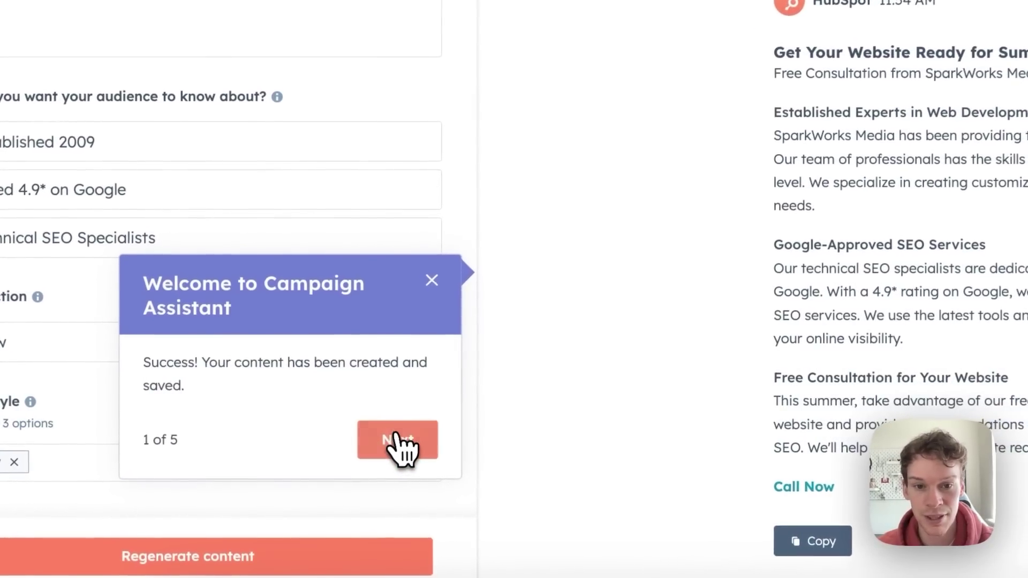
Step: Rename the email asset to 'Marketing Email - Free consultation'
click(322, 420)
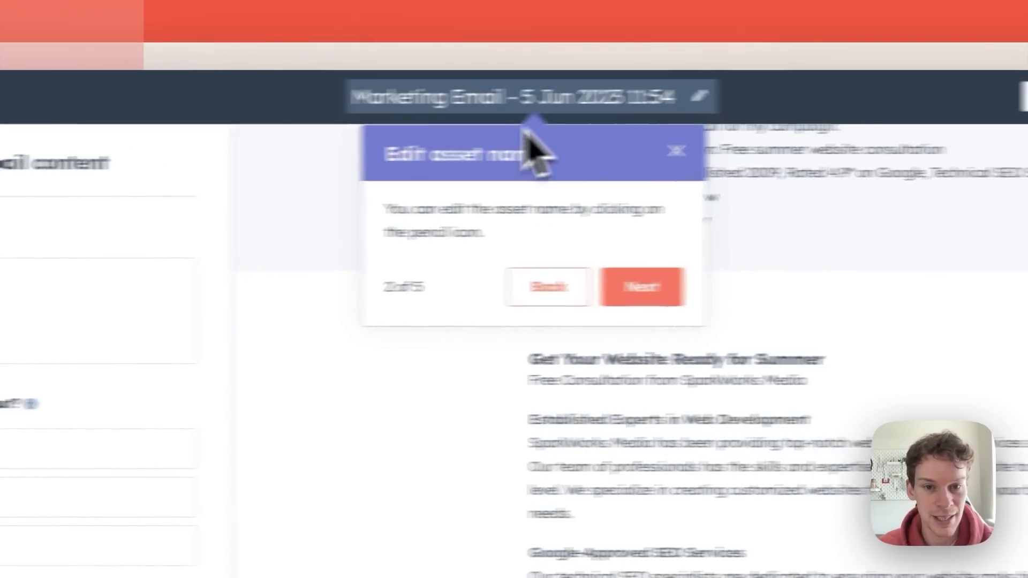
click(370, 99)
drag(367, 99, 659, 138)
text(Fre)
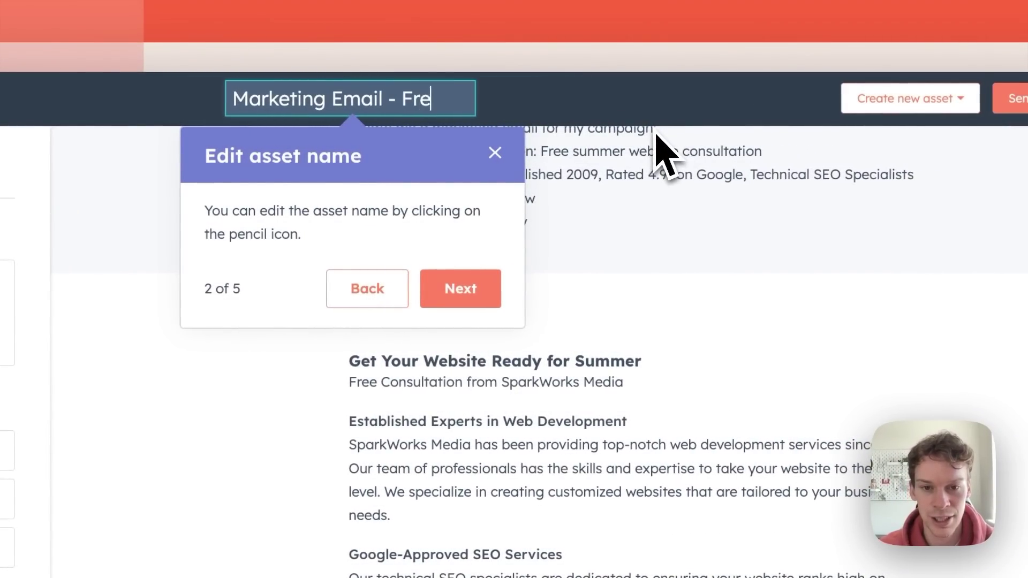
text(e consultation)
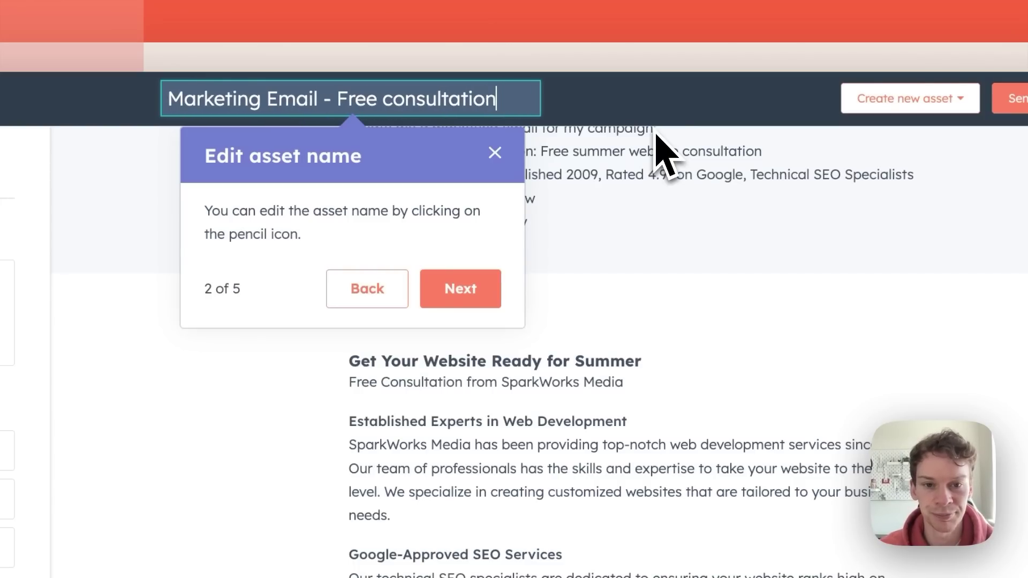
click(496, 289)
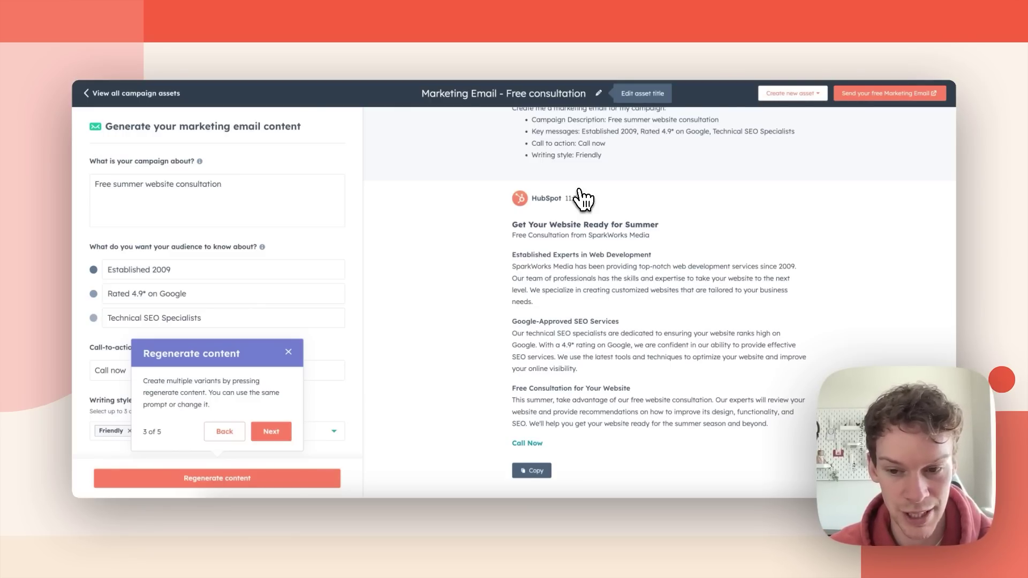
Step: Step through the remaining welcome tour tips and close the tour
click(276, 431)
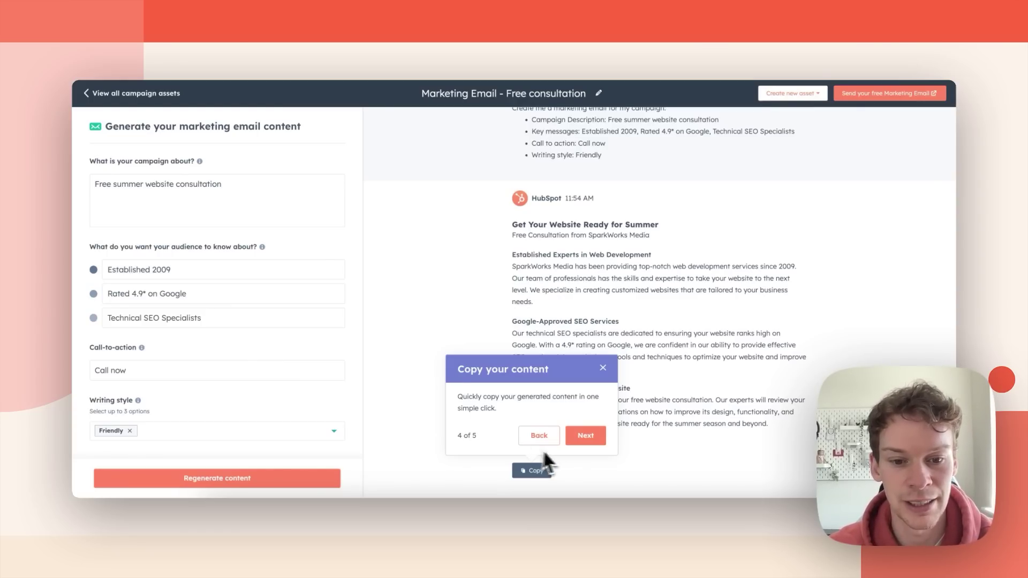
click(586, 435)
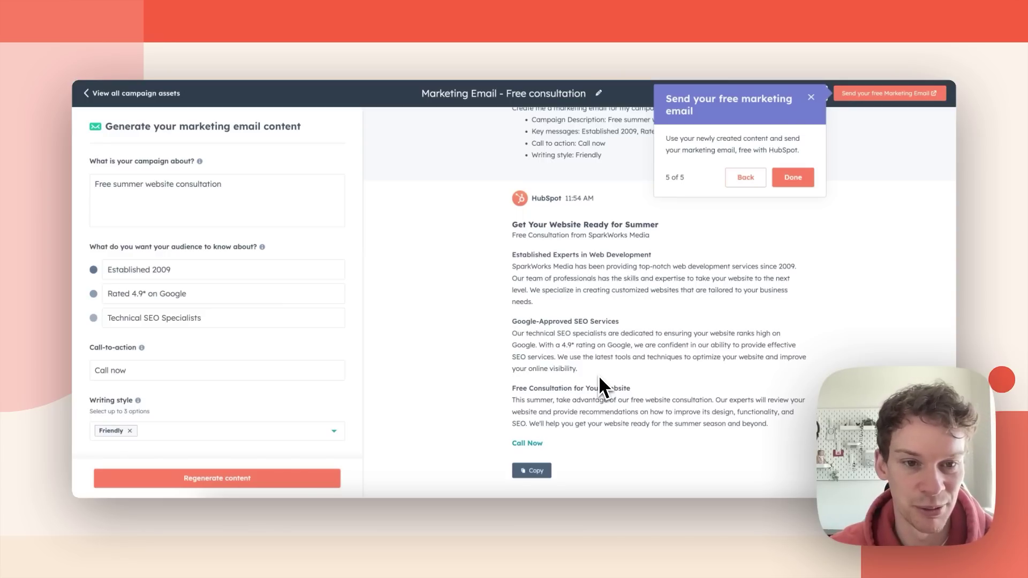
click(794, 178)
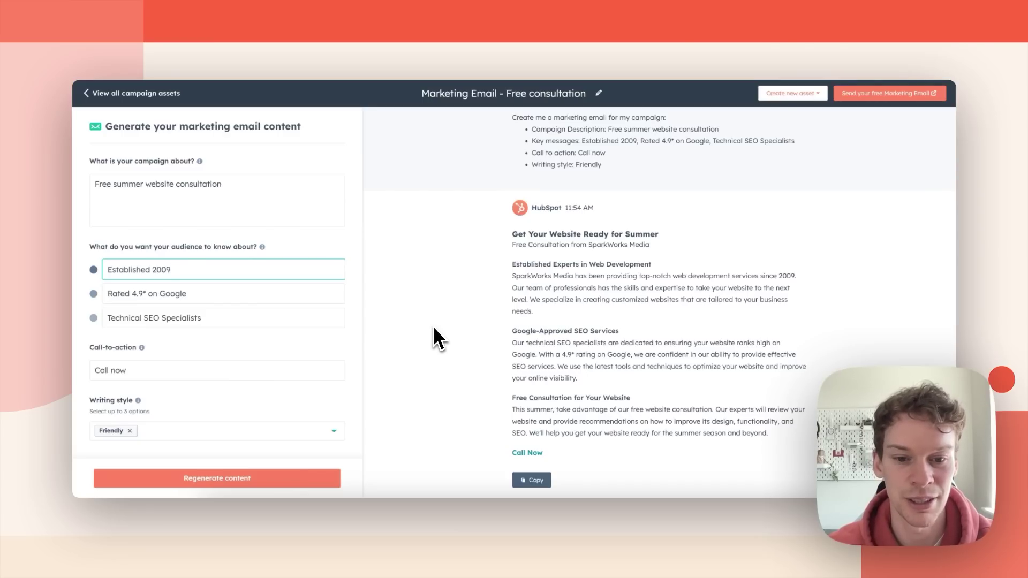
Step: Change the first key message to 'Established 2008', swap Friendly for Professional, and regenerate the email
key(BackSpace)
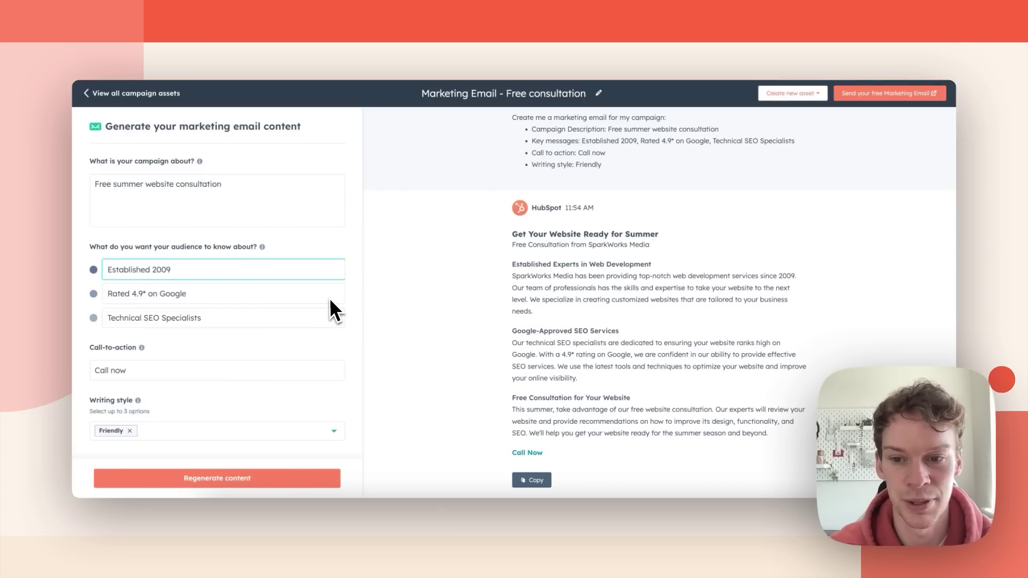
text(8)
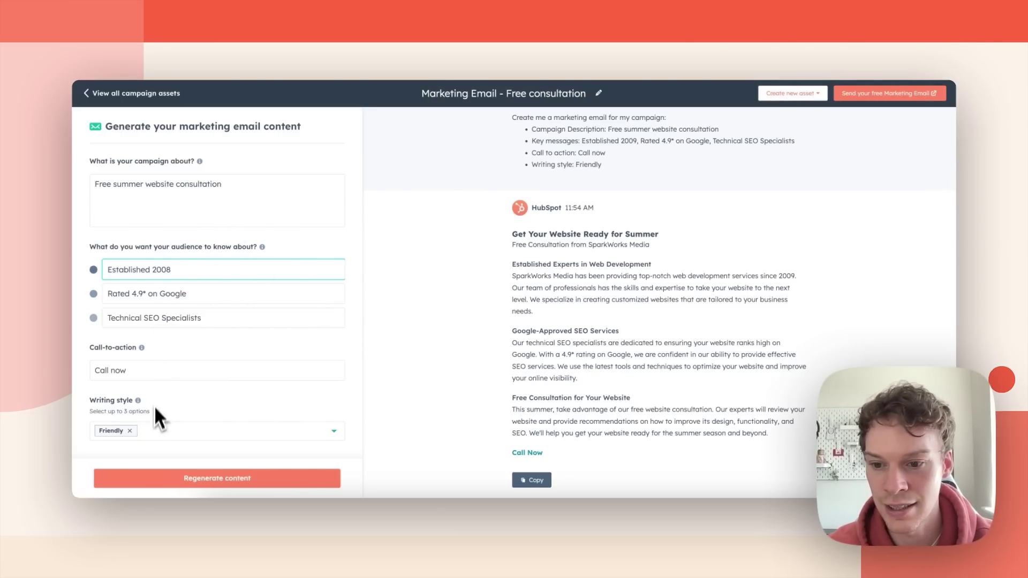
click(144, 433)
scroll(167, 395, down, 1)
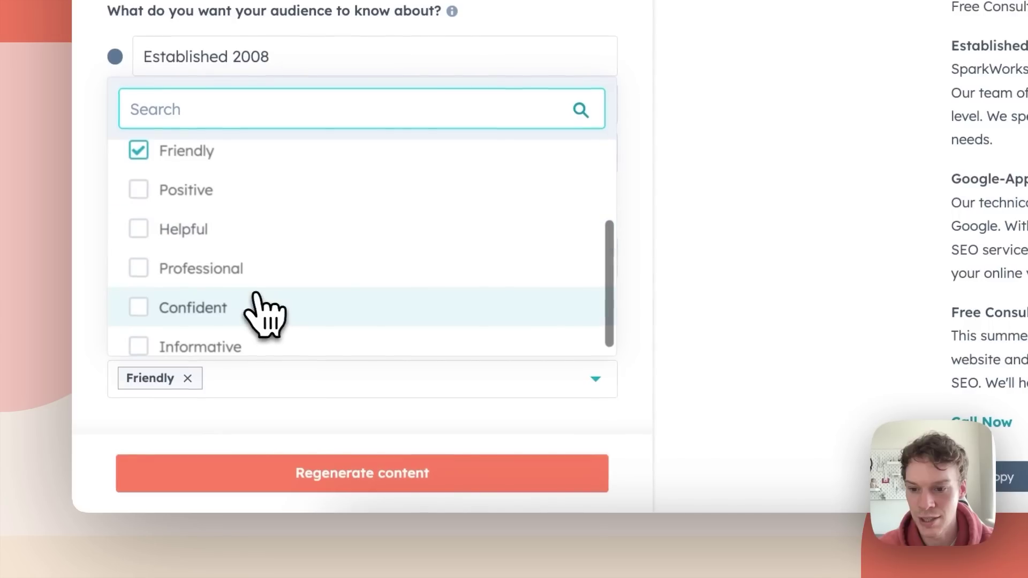
click(252, 268)
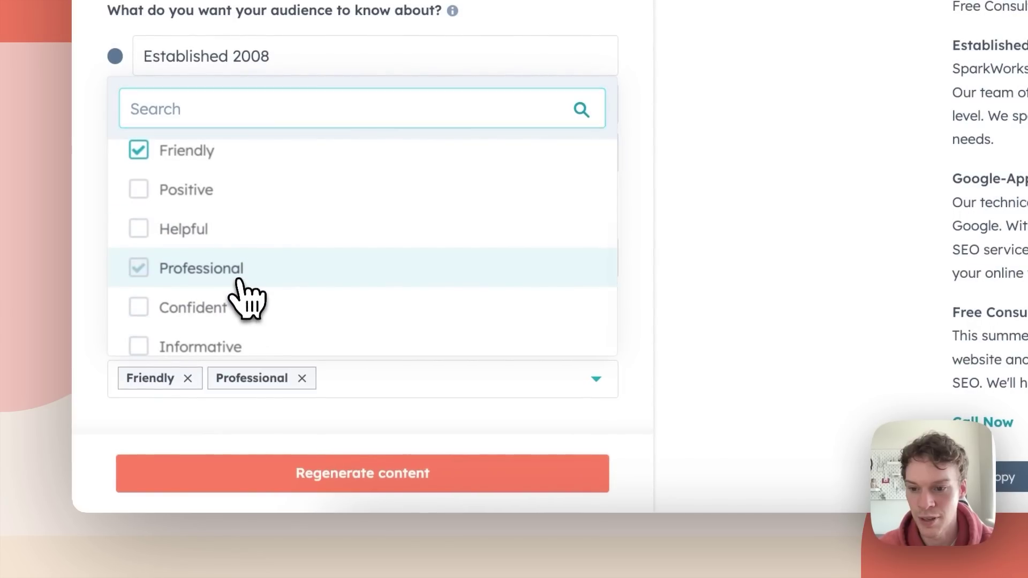
click(233, 155)
scroll(238, 235, up, 3)
click(266, 428)
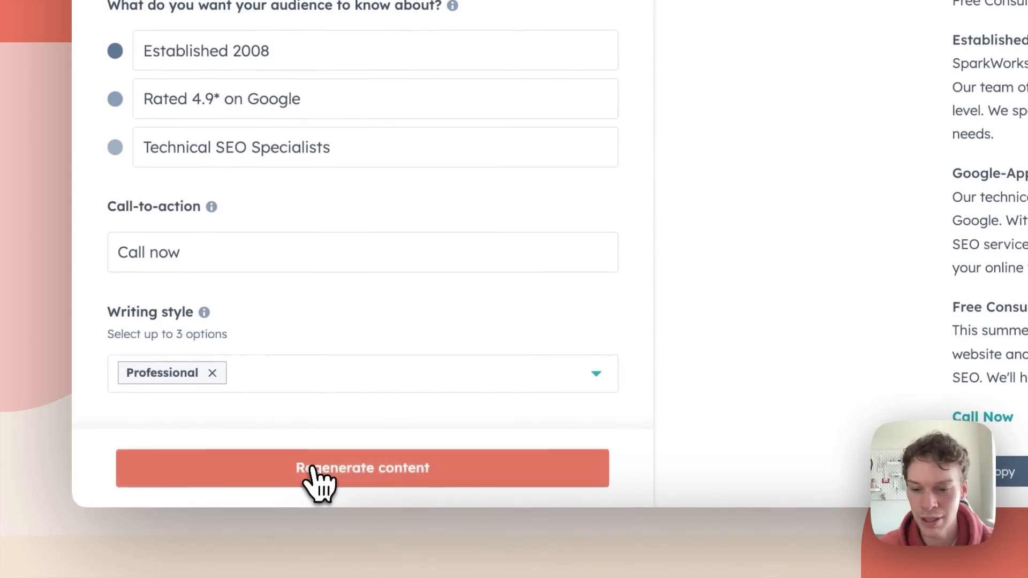
click(315, 474)
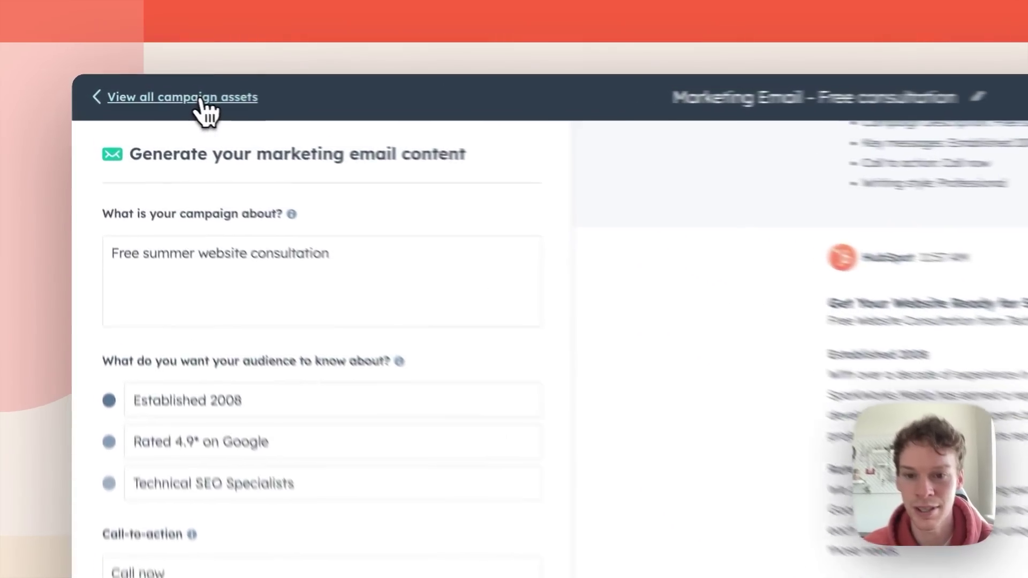
Step: Go back to the campaign's asset list and show the Create new asset options
click(145, 94)
mouse_move(445, 247)
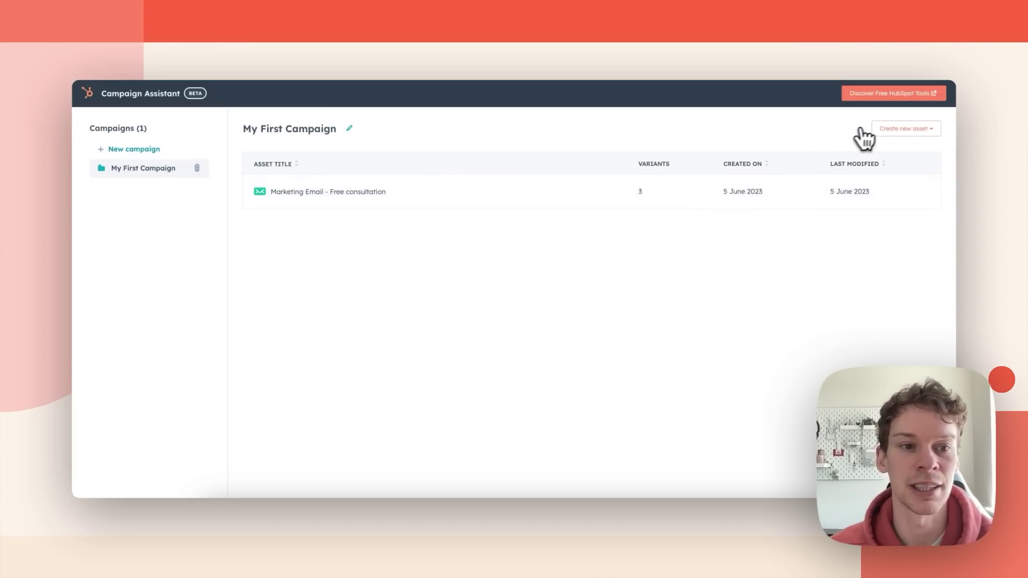
click(881, 128)
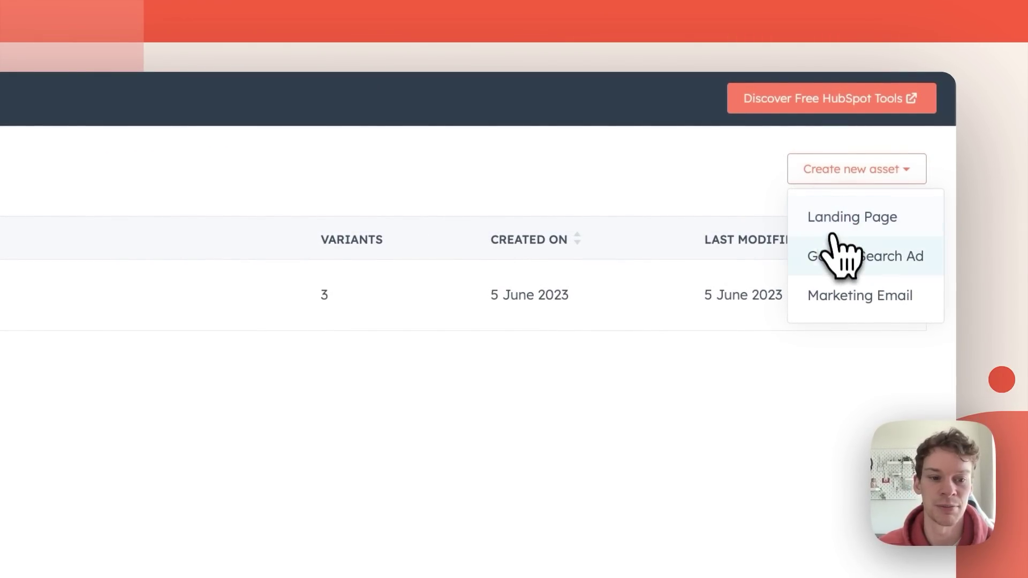
Step: Create a Google Search Ad asset and generate its ad content
click(836, 252)
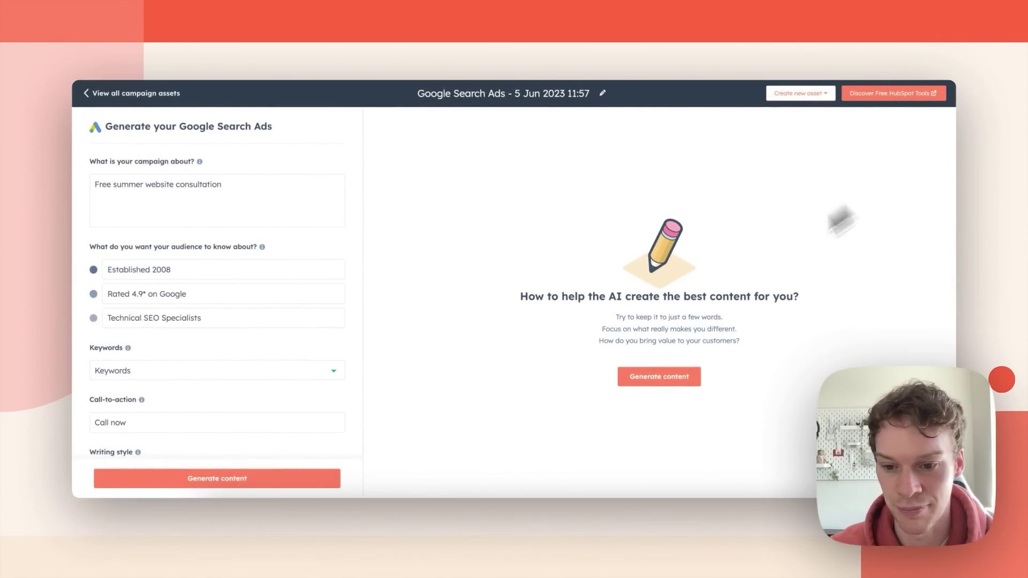
click(263, 485)
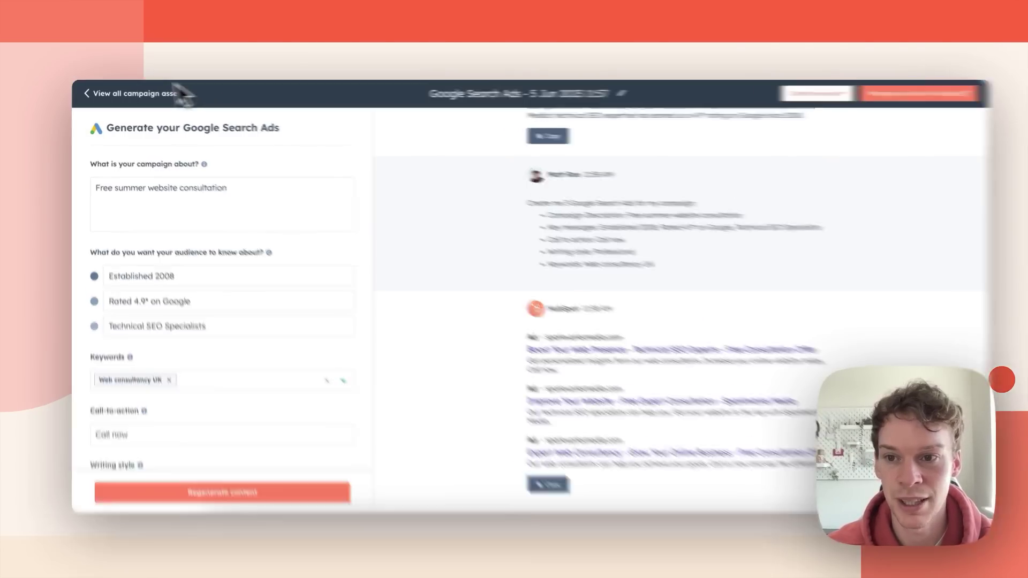
Step: Return to the asset list and rename the campaign to 'Free consultation Summer'
click(179, 94)
triple_click(479, 170)
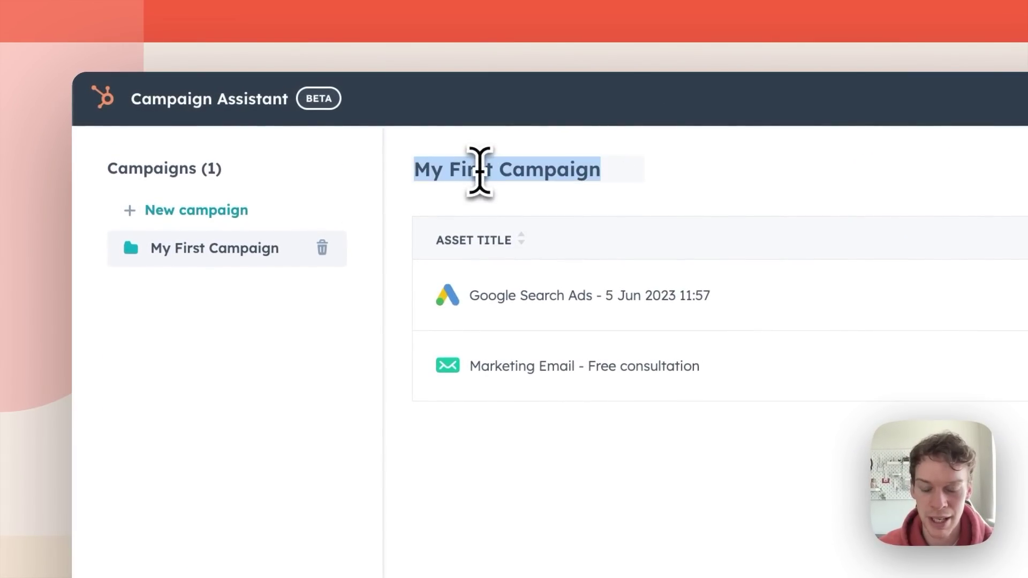
text(Free consulta)
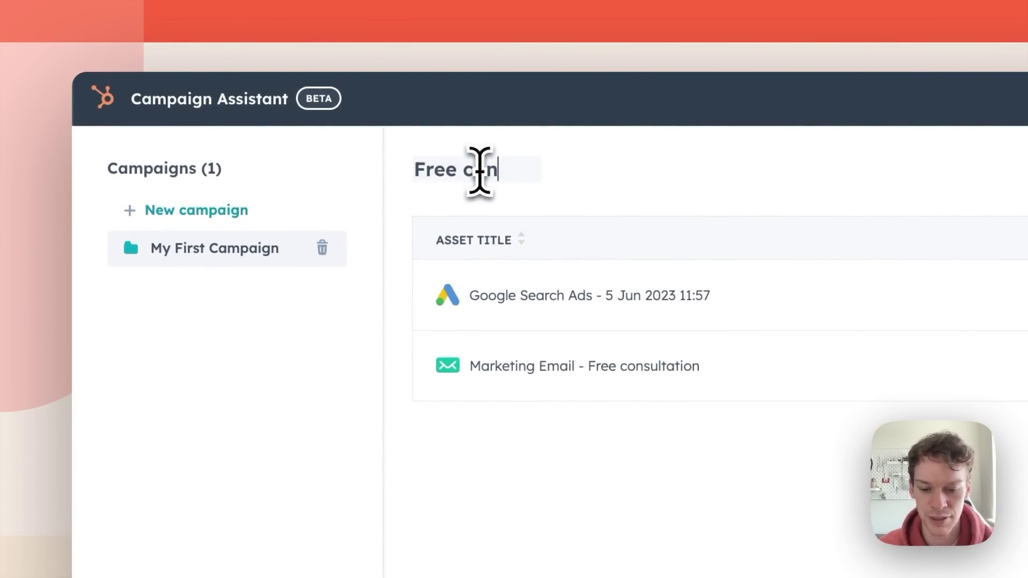
text(tion )
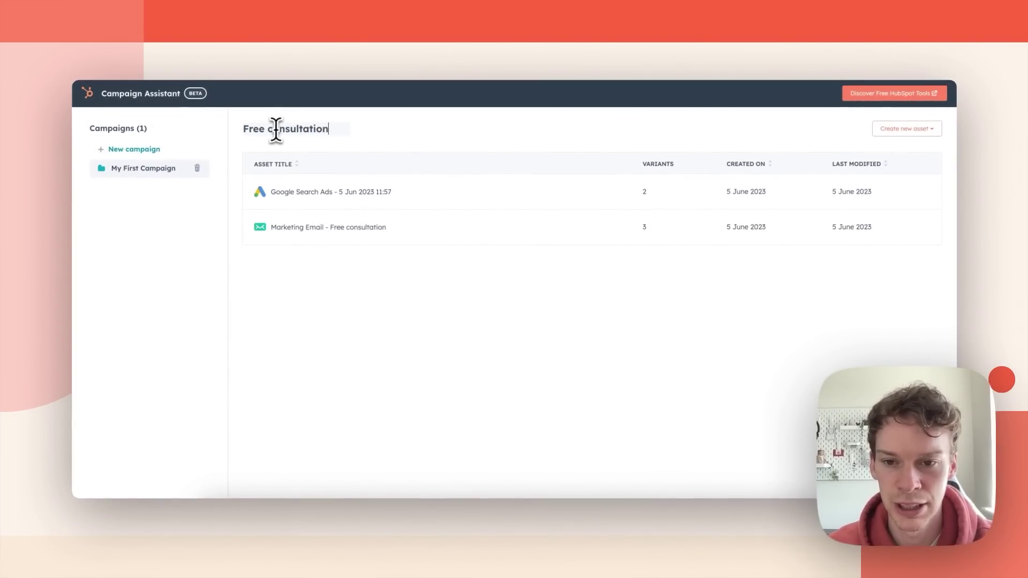
text(Summer)
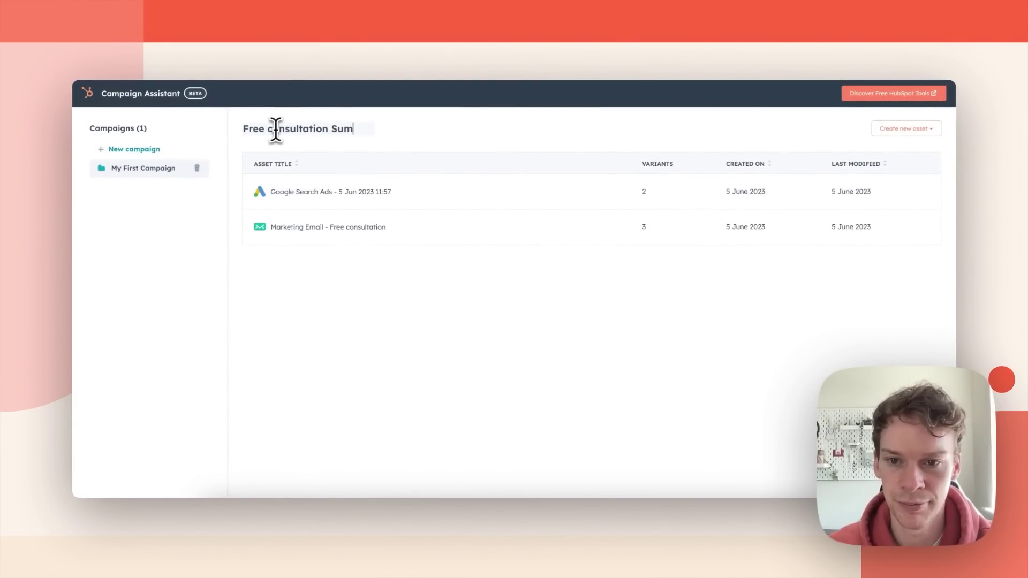